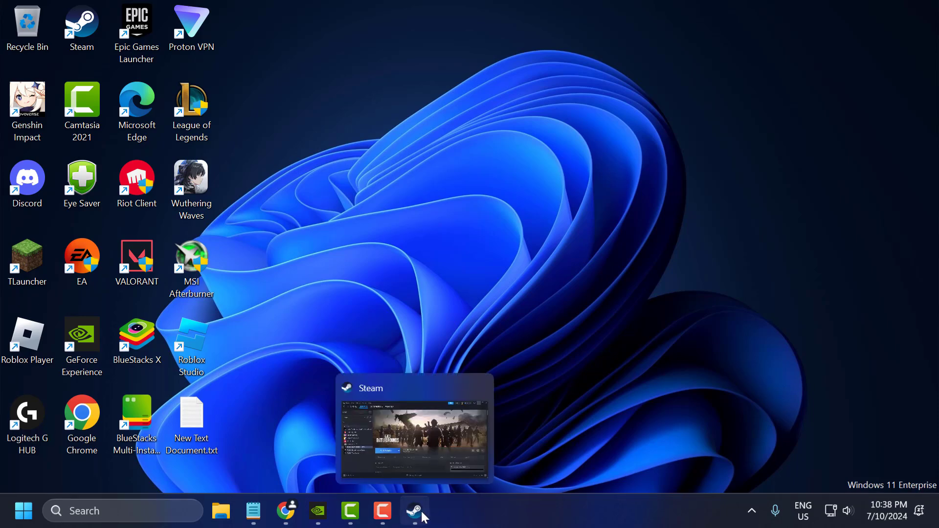
Verify the integrity of Clicker Heroes' 440 installed files, then close its properties and minimize Steam
click(415, 433)
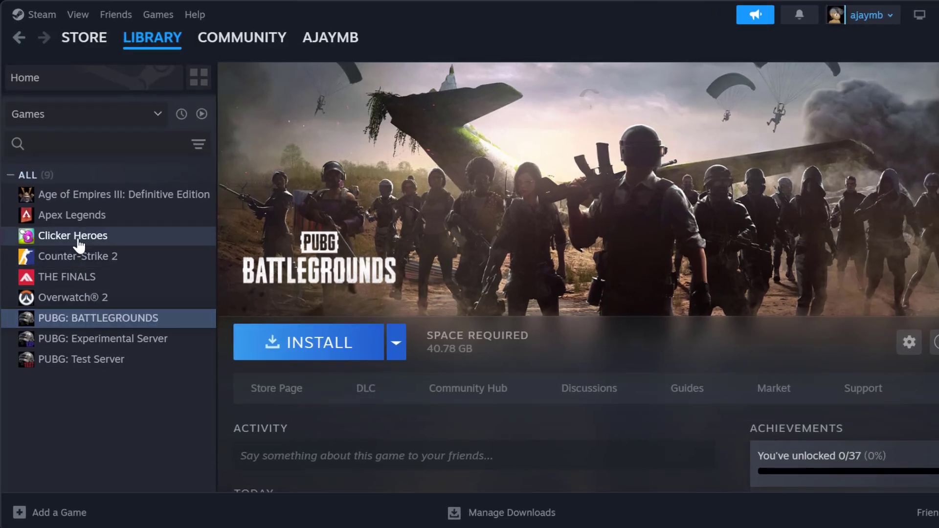
right_click(79, 239)
click(123, 363)
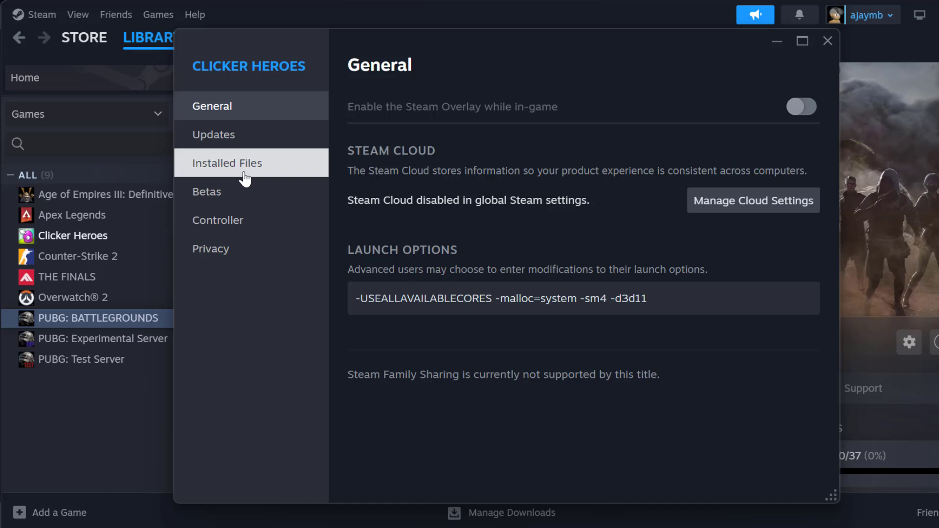
click(243, 176)
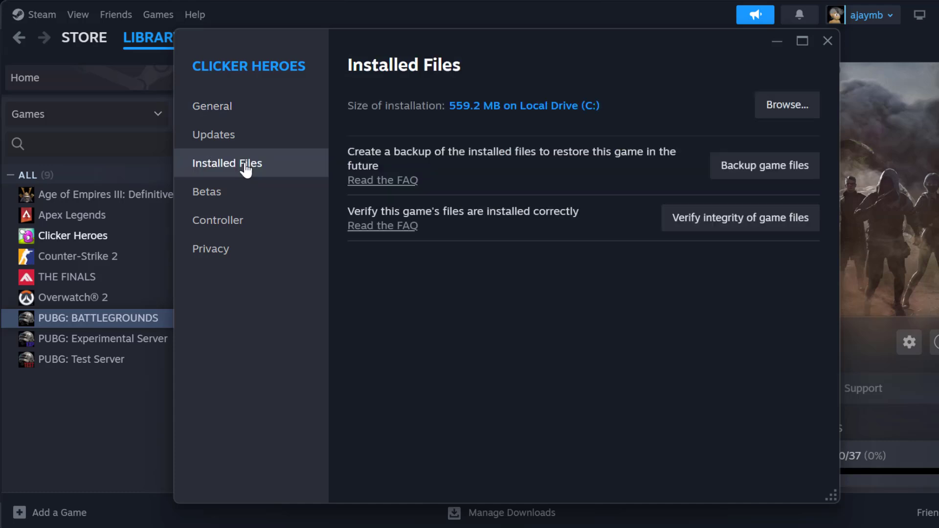
click(717, 226)
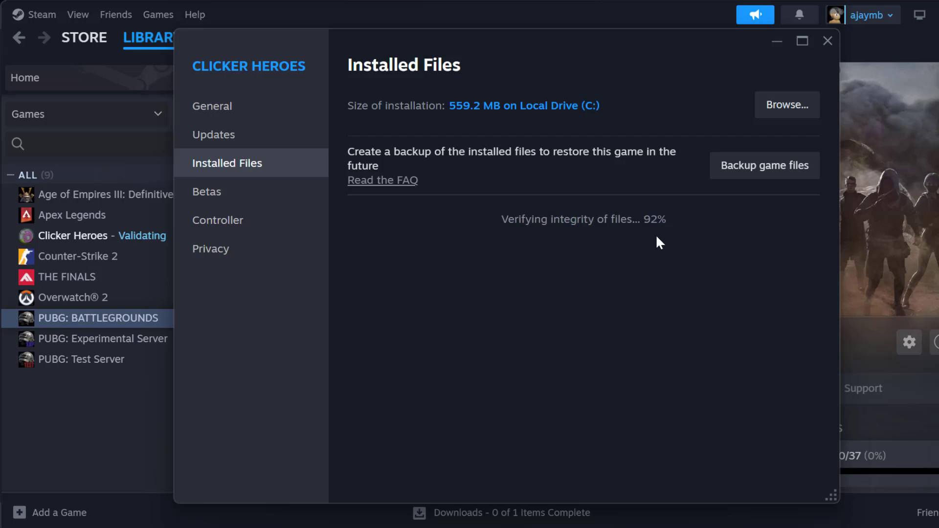
click(828, 41)
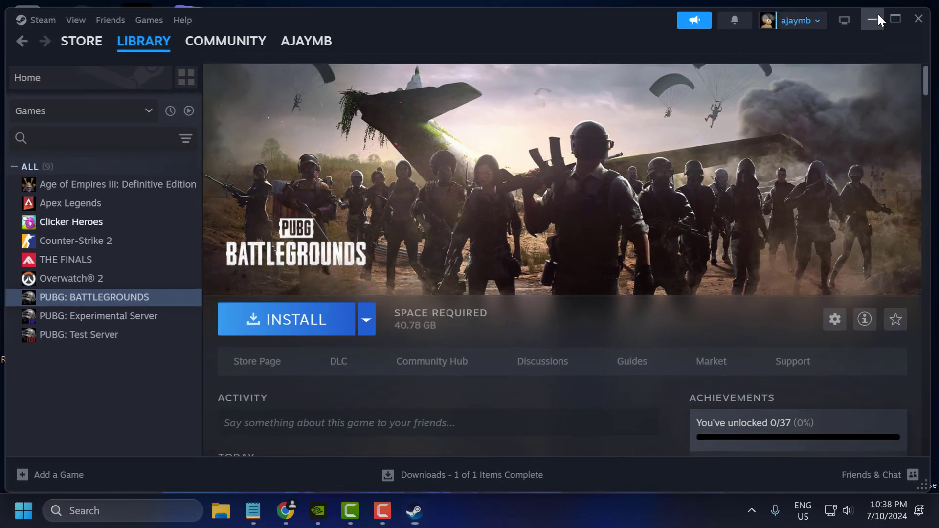
click(873, 19)
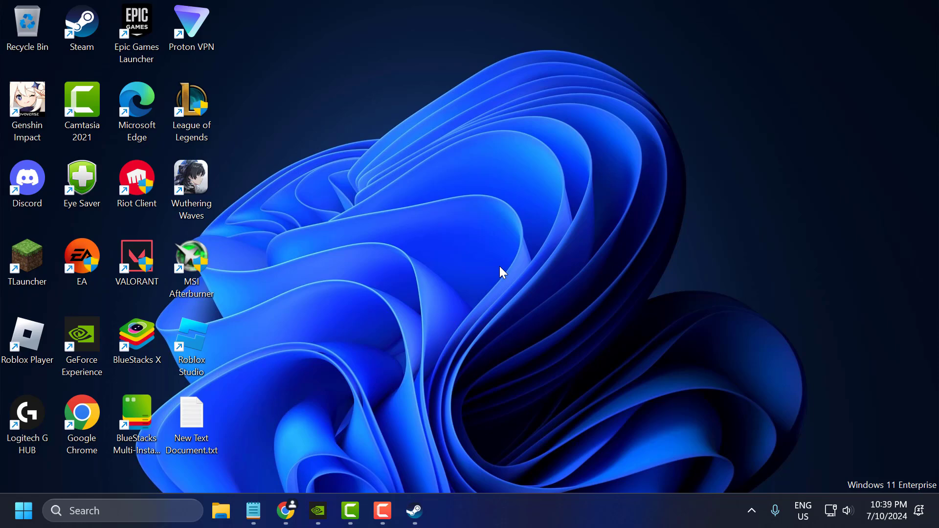
Launch NVIDIA GeForce Experience from the taskbar
click(319, 511)
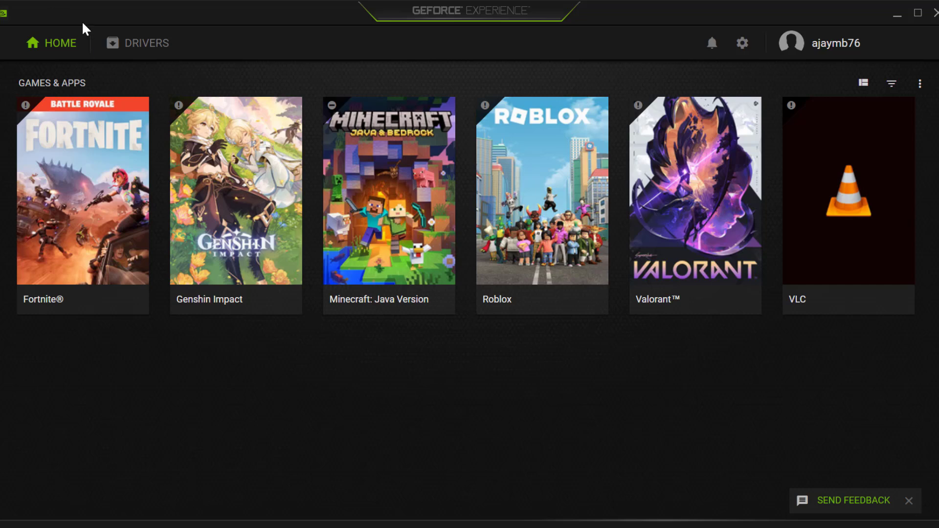
Check the Drivers page for updates, confirming Game Ready driver 475.14 is already installed
click(131, 45)
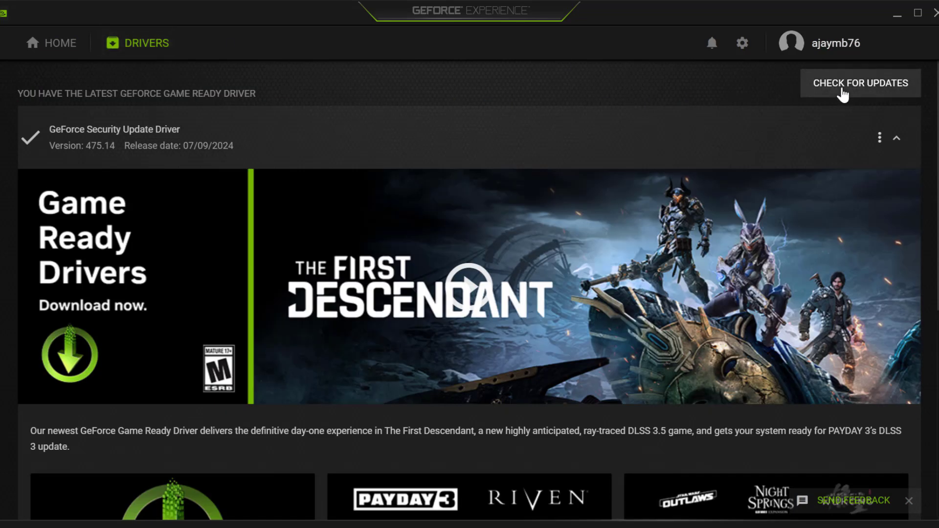
click(826, 95)
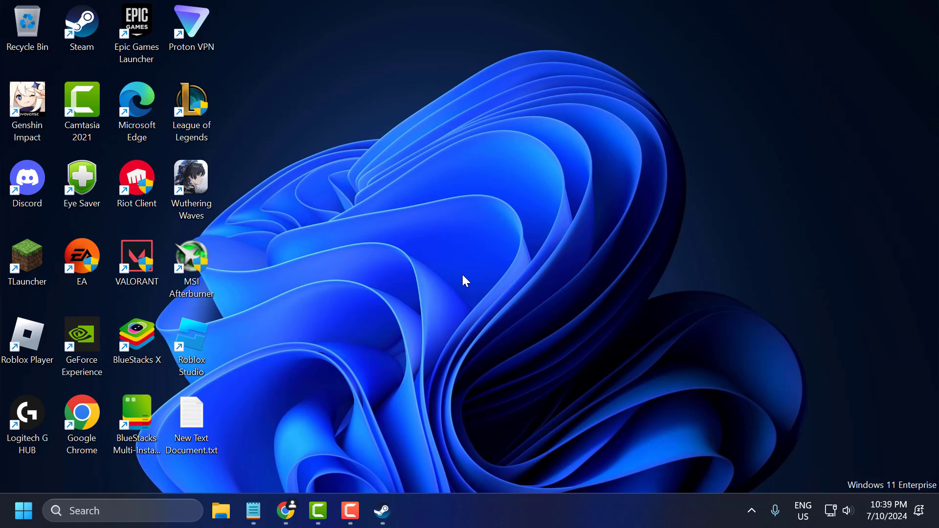
Open the %temp% folder through the Run dialog
click(161, 509)
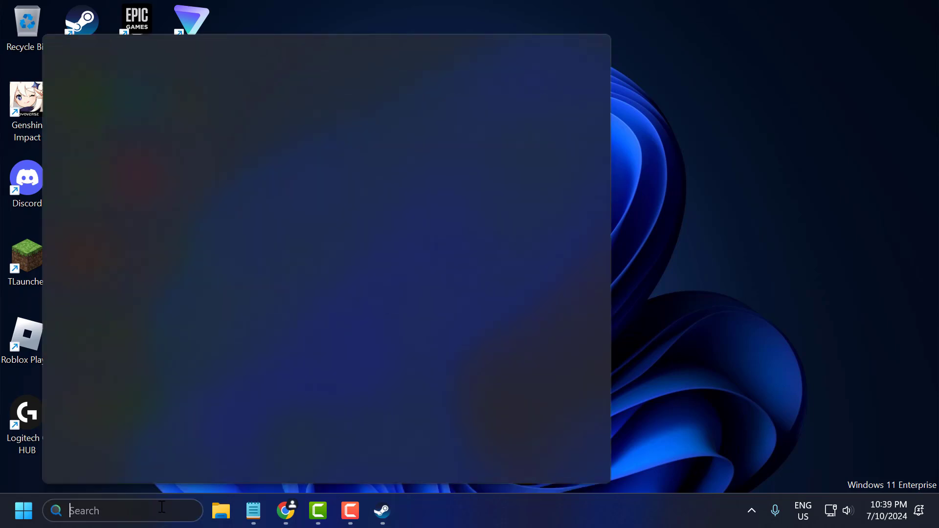
text(run)
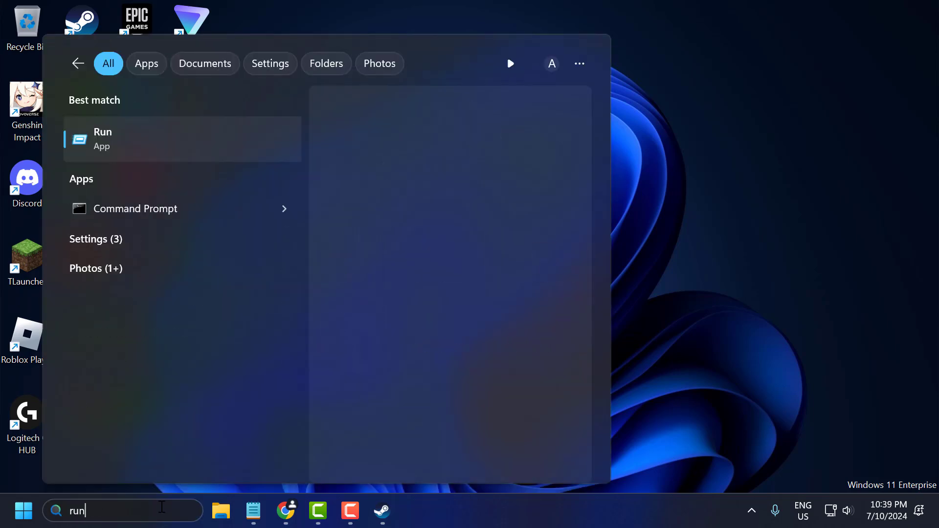
click(93, 149)
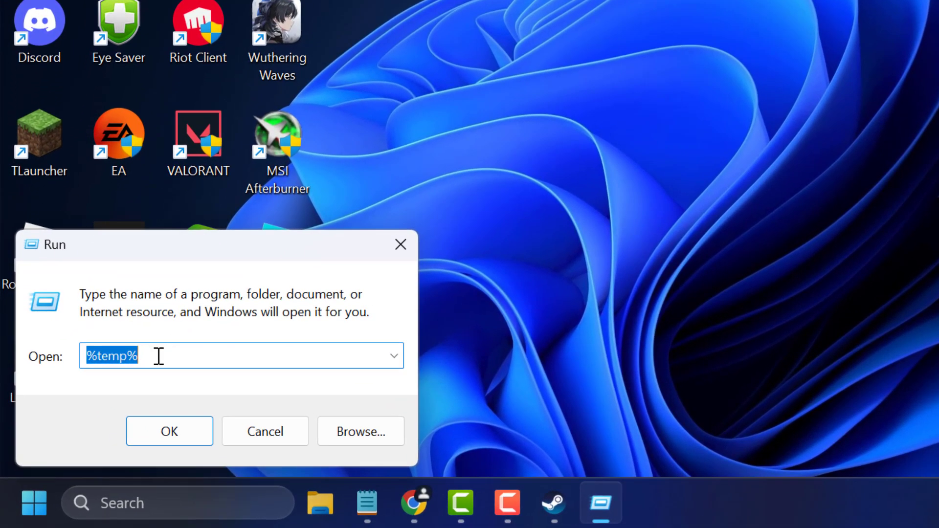
click(158, 356)
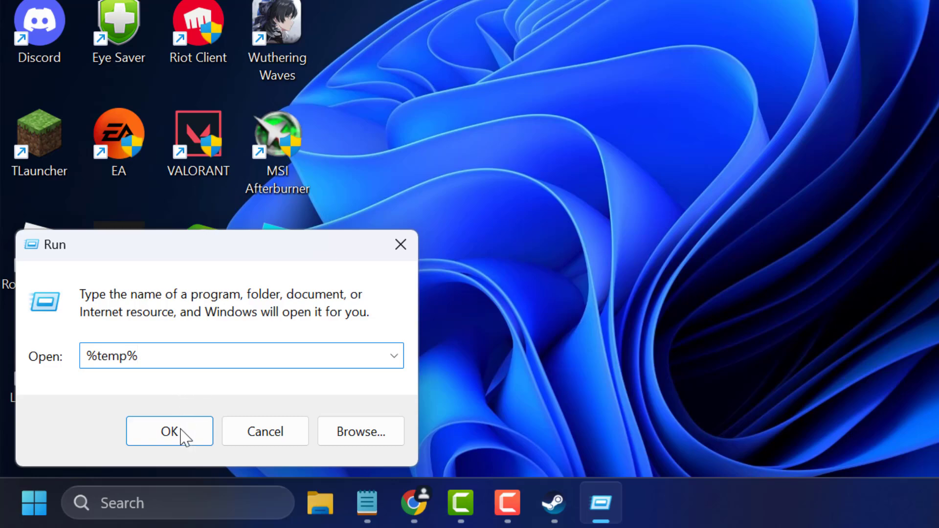
click(174, 439)
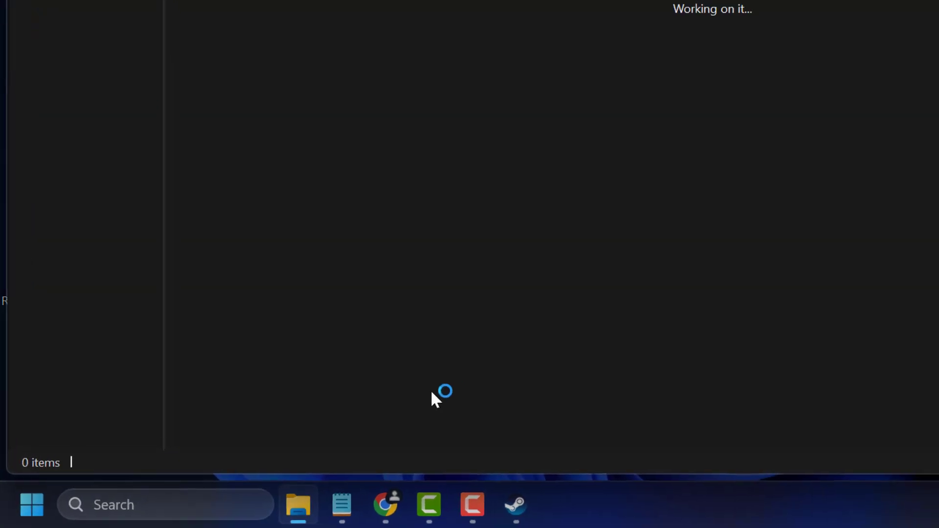
Delete all Temp folder items, skipping every in-use file, then minimize File Explorer
click(224, 249)
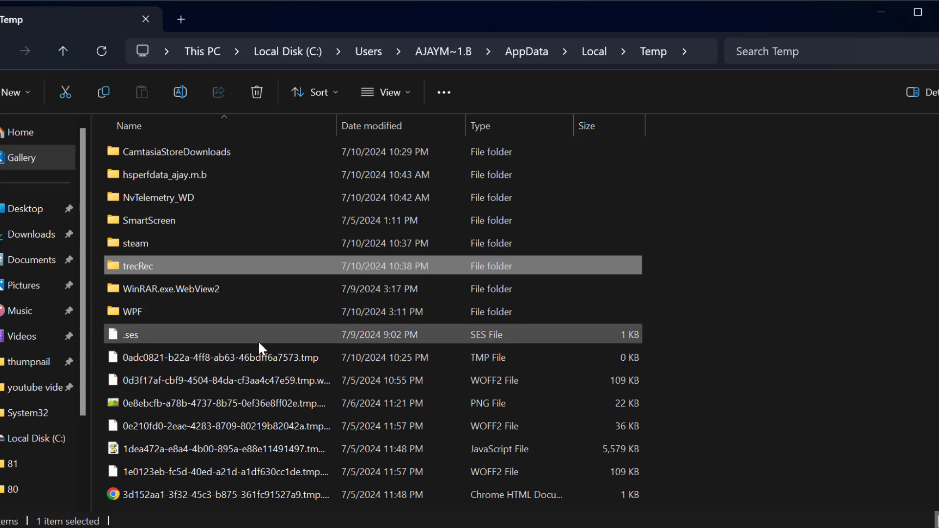
key(ctrl+a)
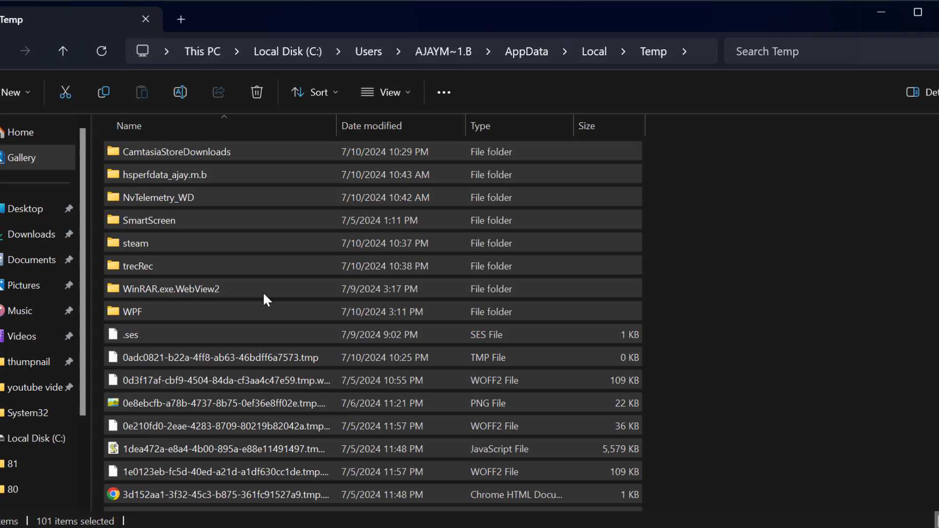
right_click(263, 293)
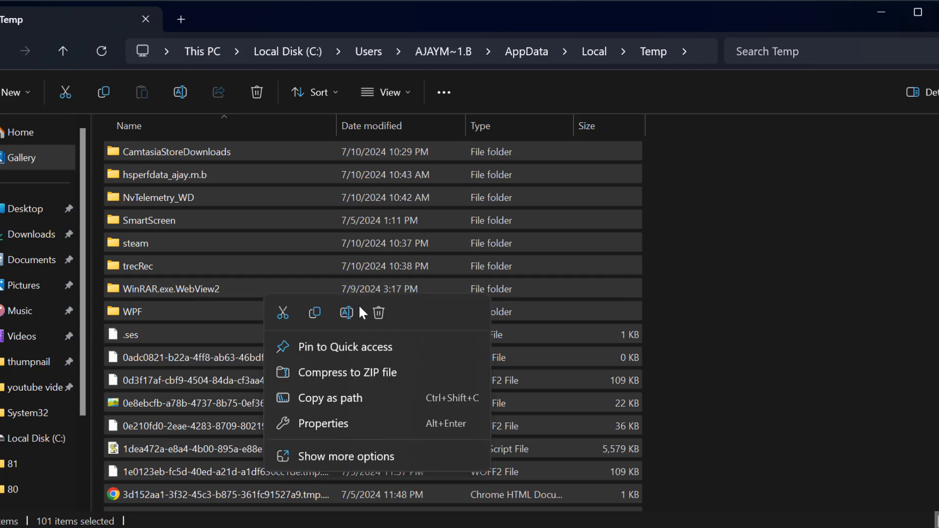
click(378, 317)
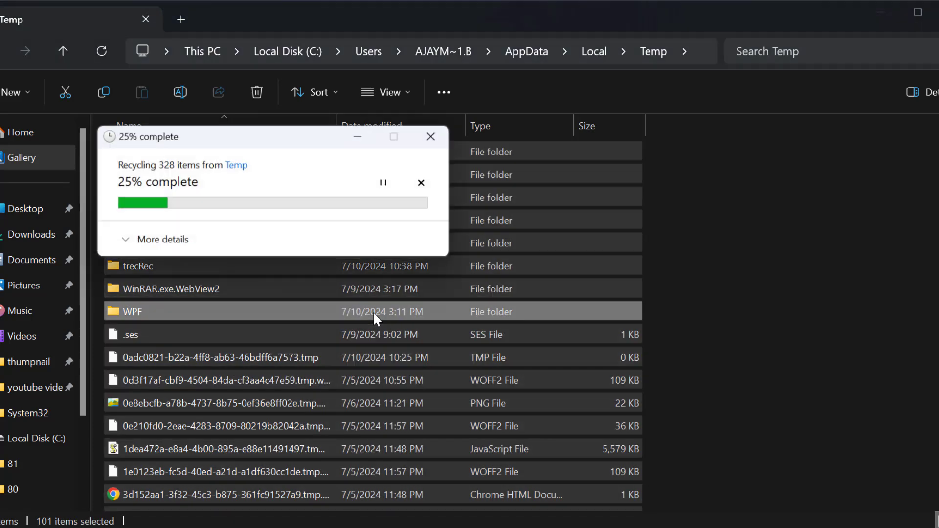
click(119, 279)
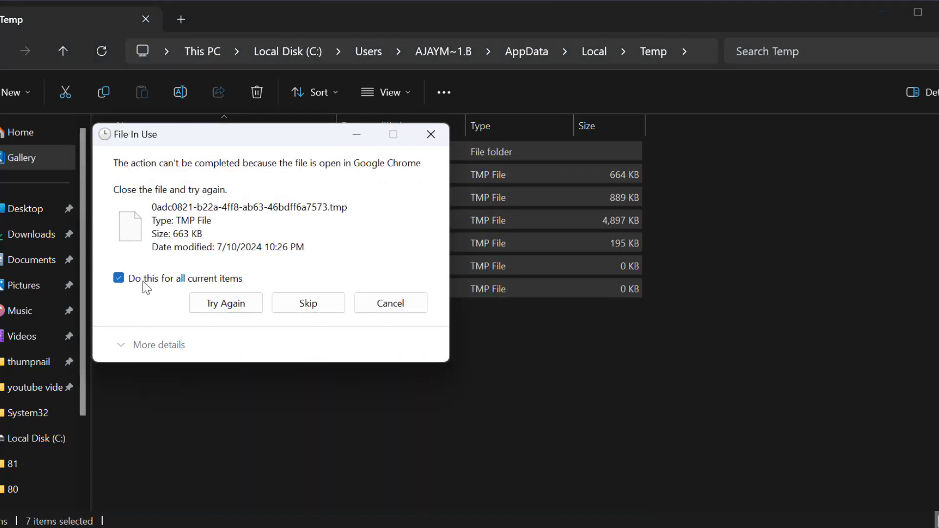
click(315, 309)
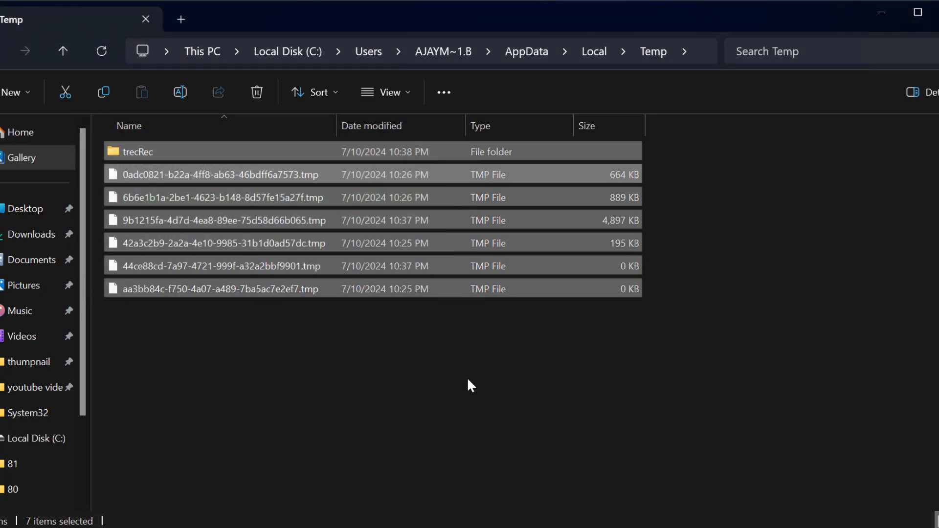
click(882, 12)
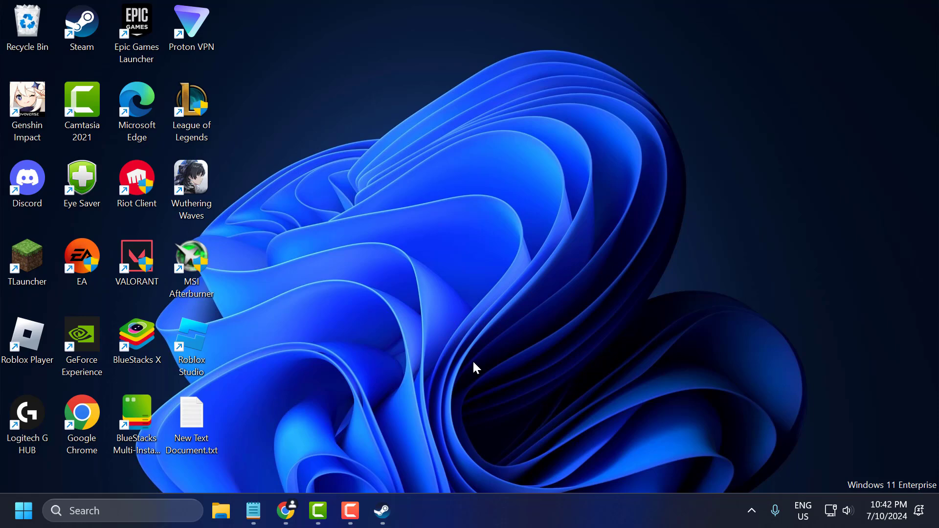
Replace Clicker Heroes' launch options with -USEALLAVAILABLECORES -malloc=system -sm4 -d3d11 copied from Notepad
click(382, 512)
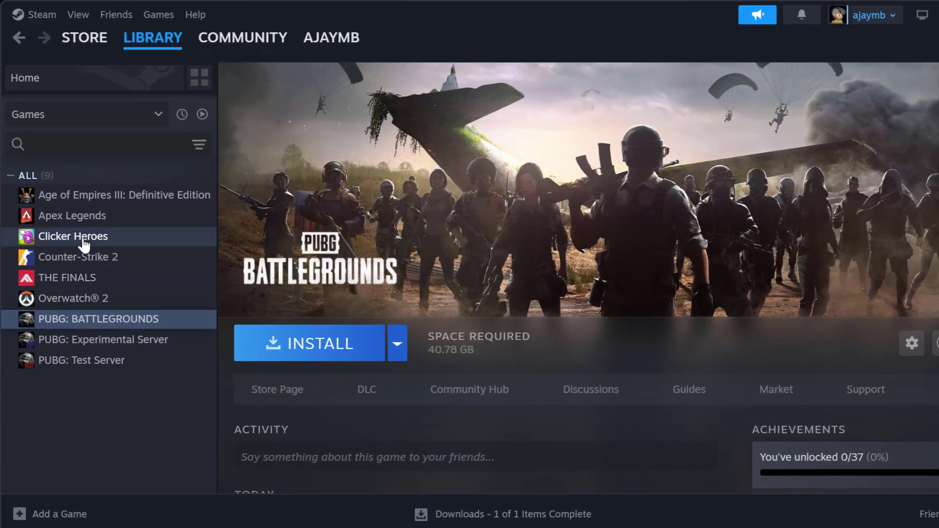
right_click(83, 232)
click(128, 360)
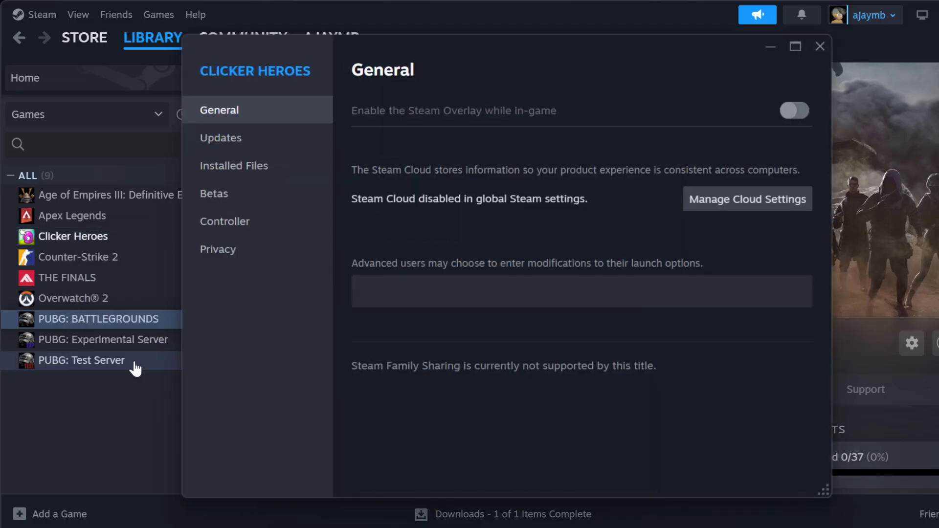
key(alt+Tab)
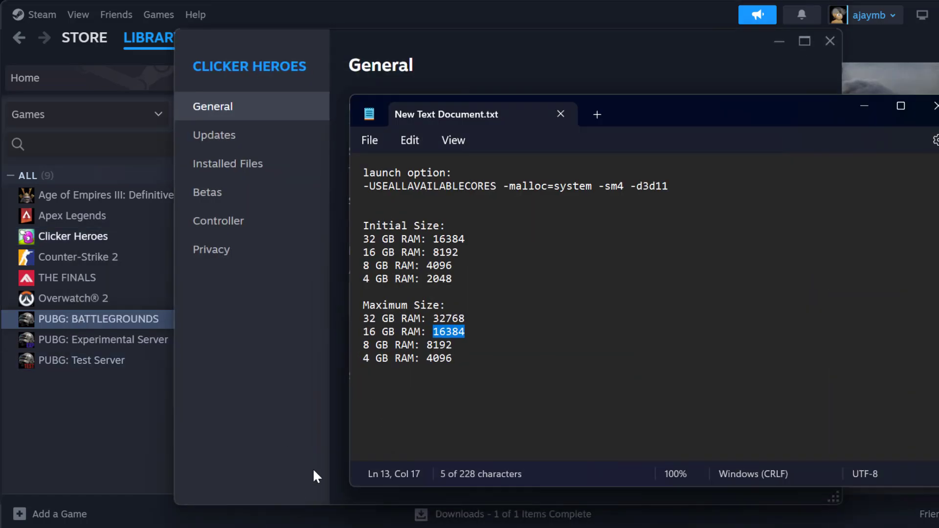
triple_click(433, 187)
key(ctrl+c)
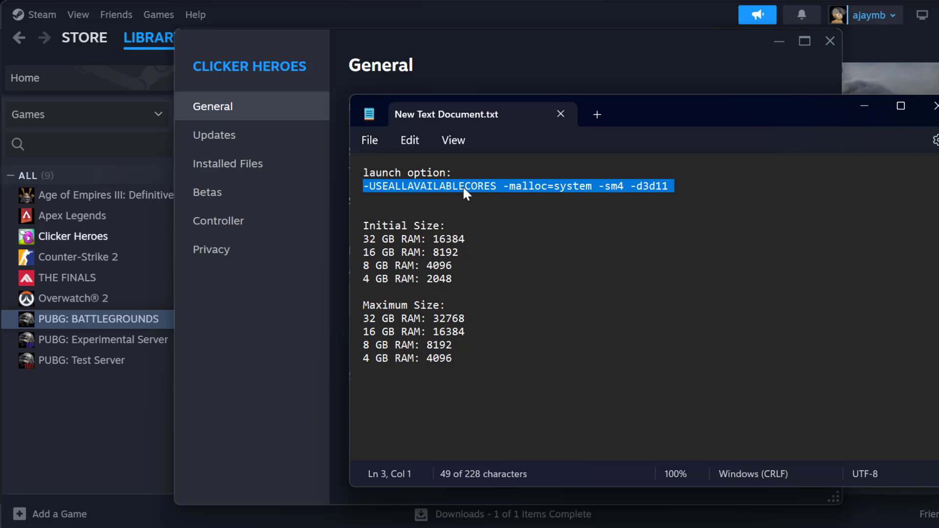
click(863, 106)
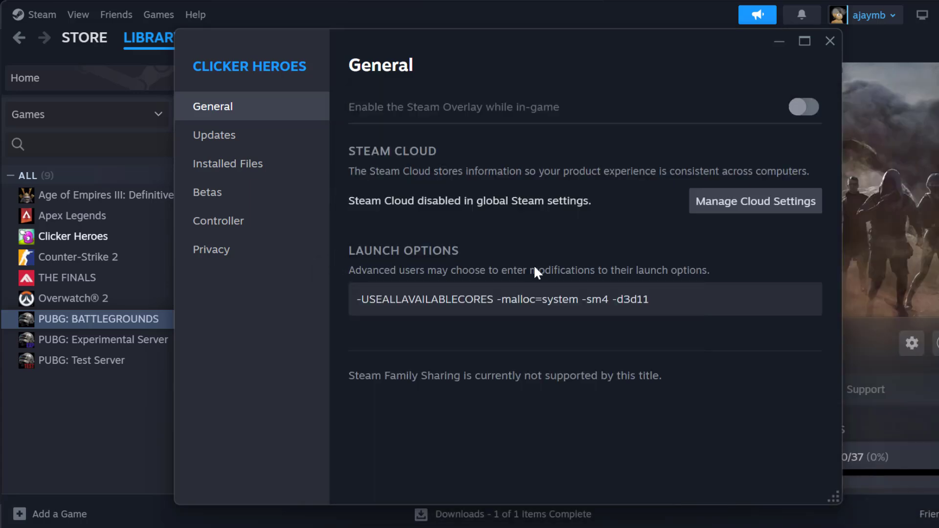
drag(655, 301, 363, 288)
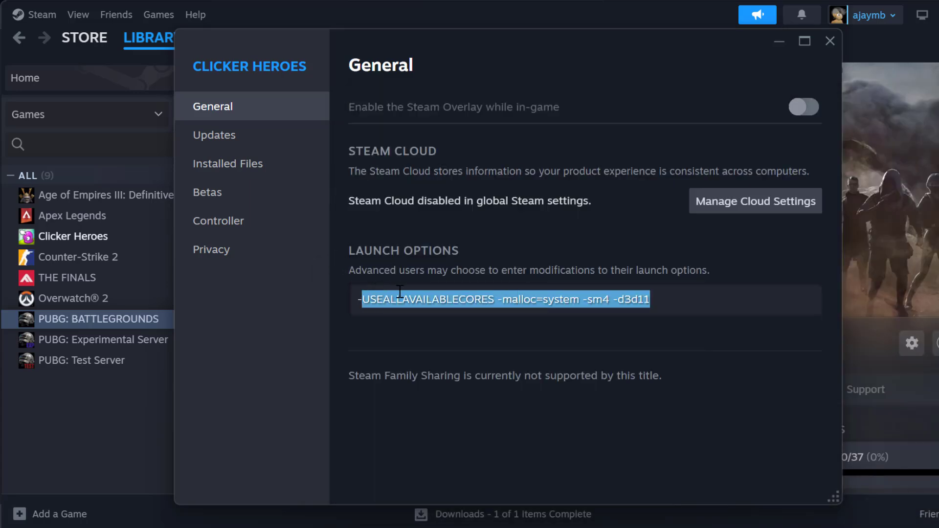
click(618, 301)
key(ctrl+a)
key(ctrl+v)
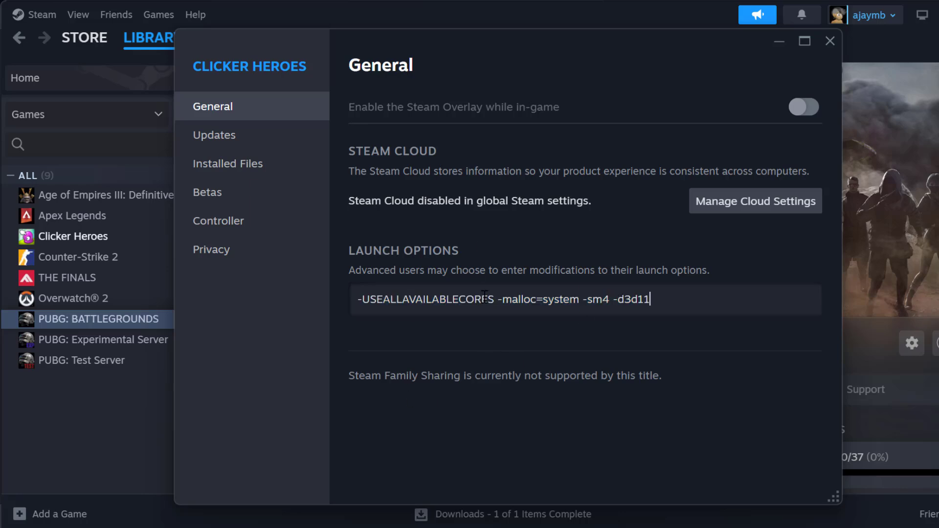
click(831, 41)
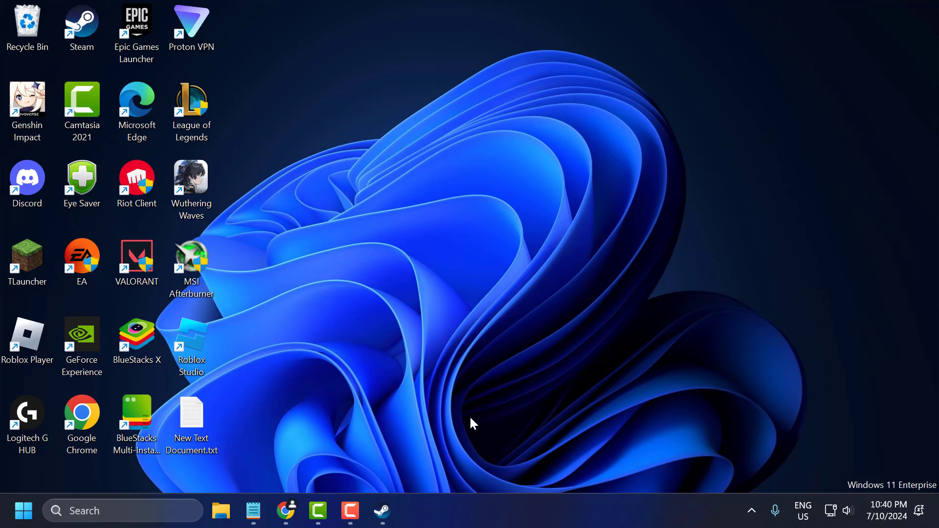
click(383, 511)
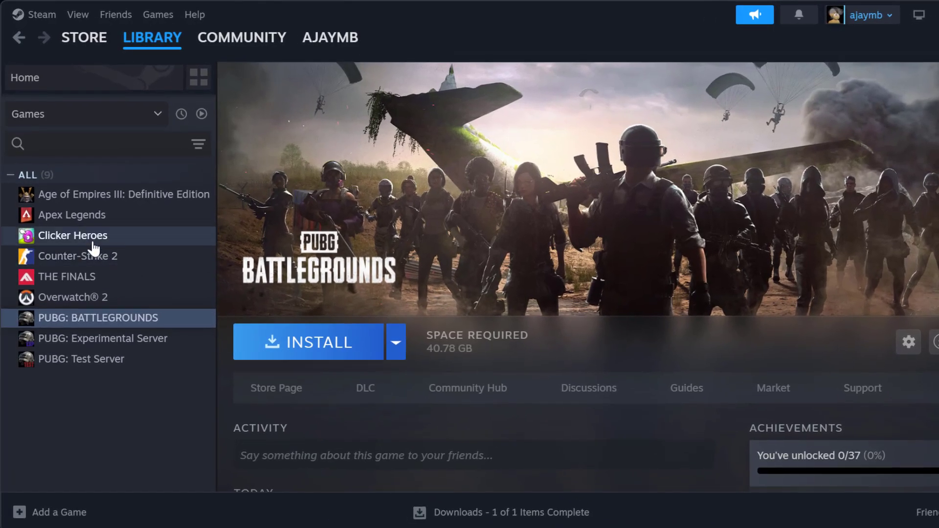
right_click(94, 245)
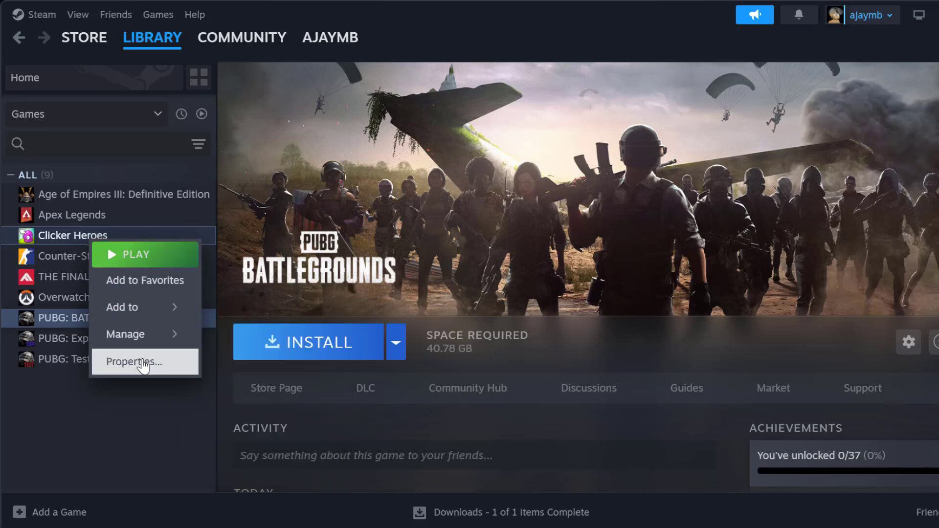
click(143, 363)
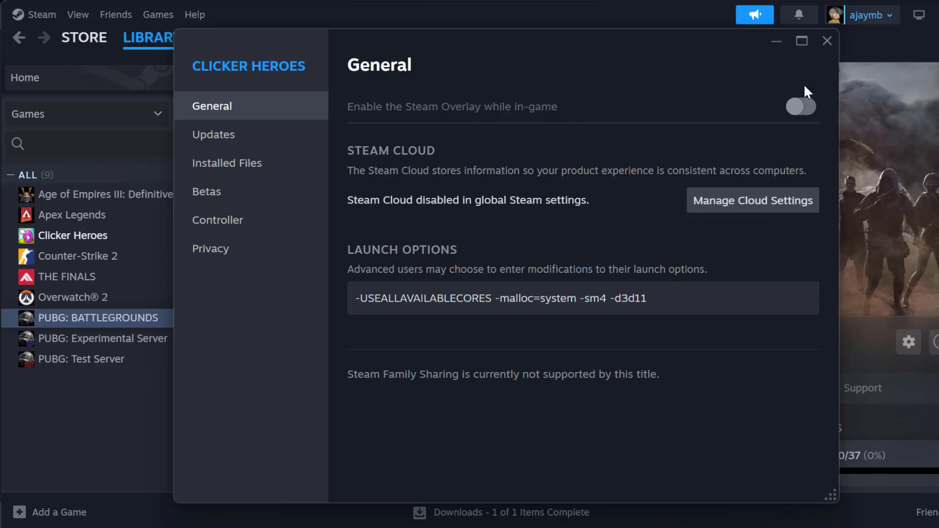
click(826, 41)
click(880, 17)
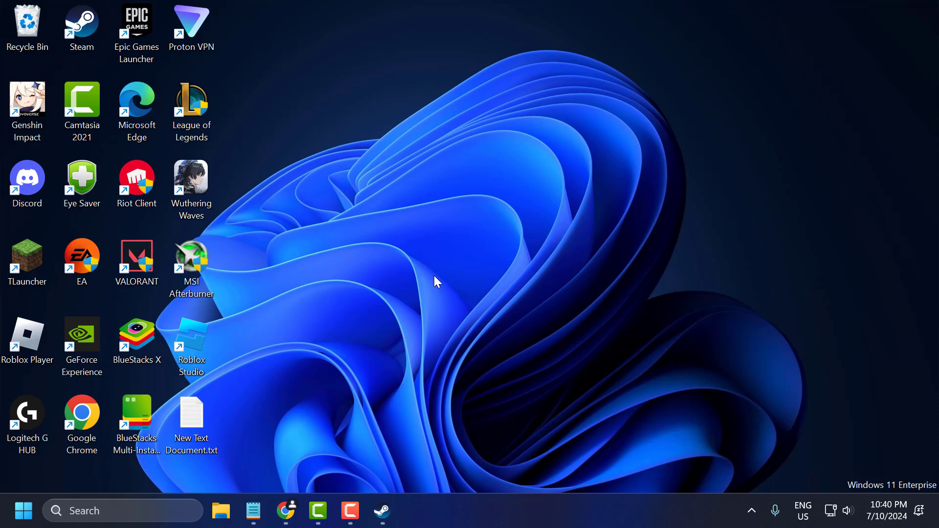
Open System Properties by searching for sysdm.cpl
click(157, 509)
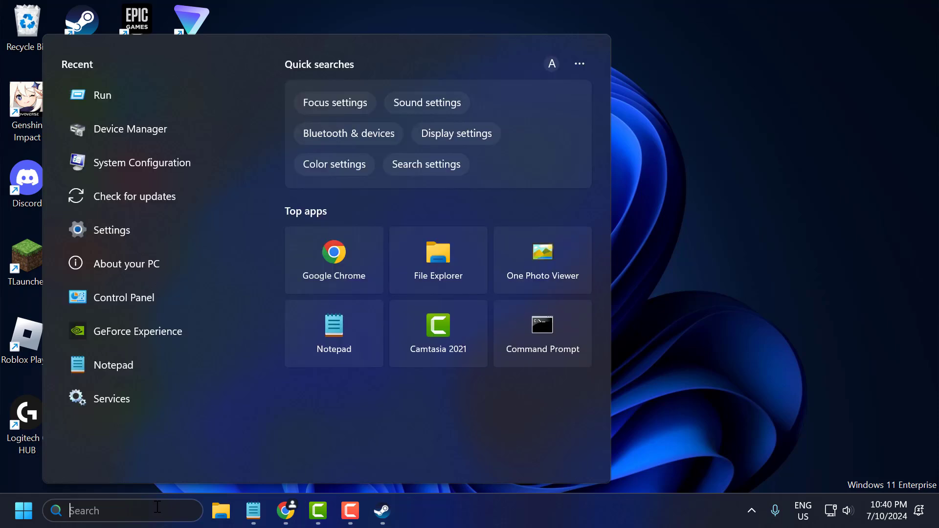
text(sy)
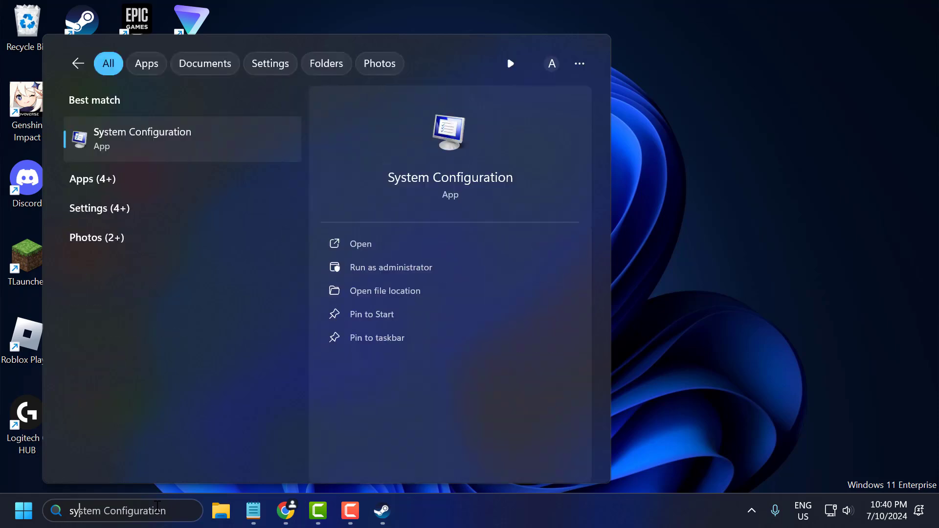
text(sdm.cp)
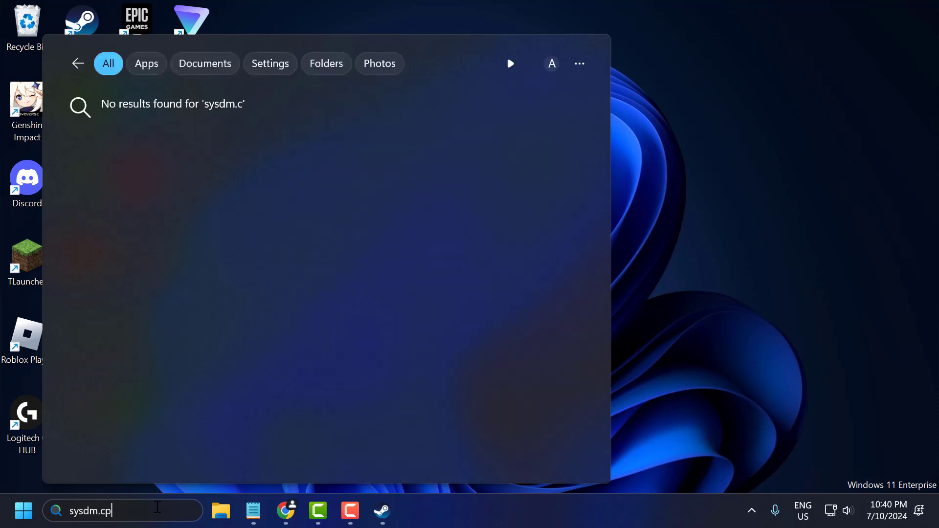
text(l)
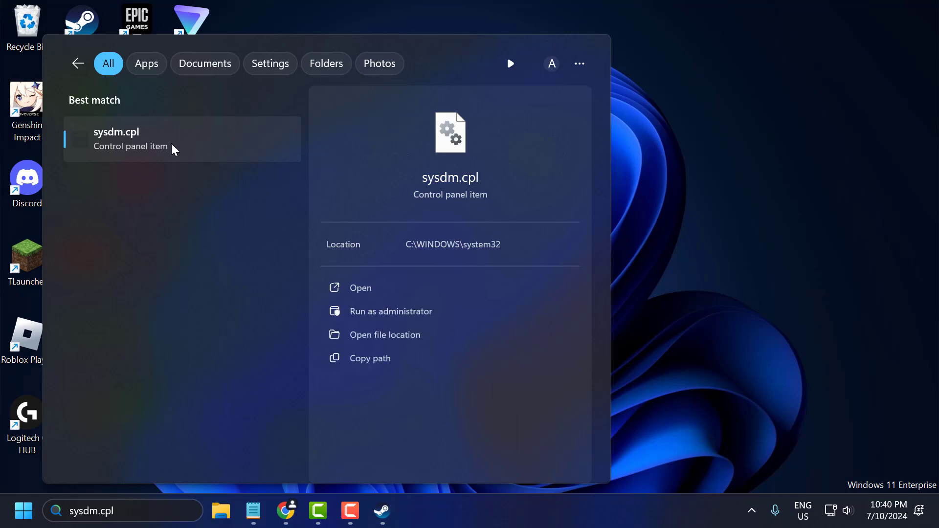
click(172, 144)
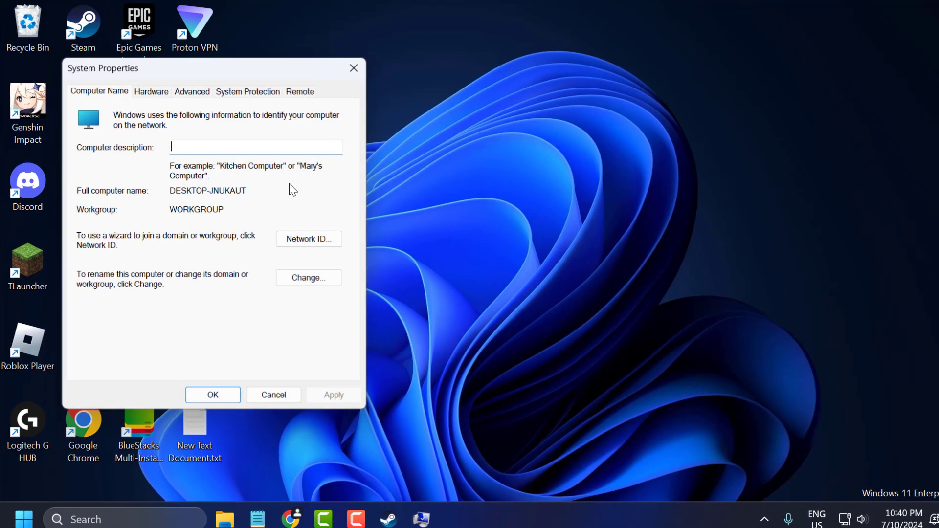
Go from the Advanced tab through Performance Options to the Virtual Memory paging settings
click(186, 93)
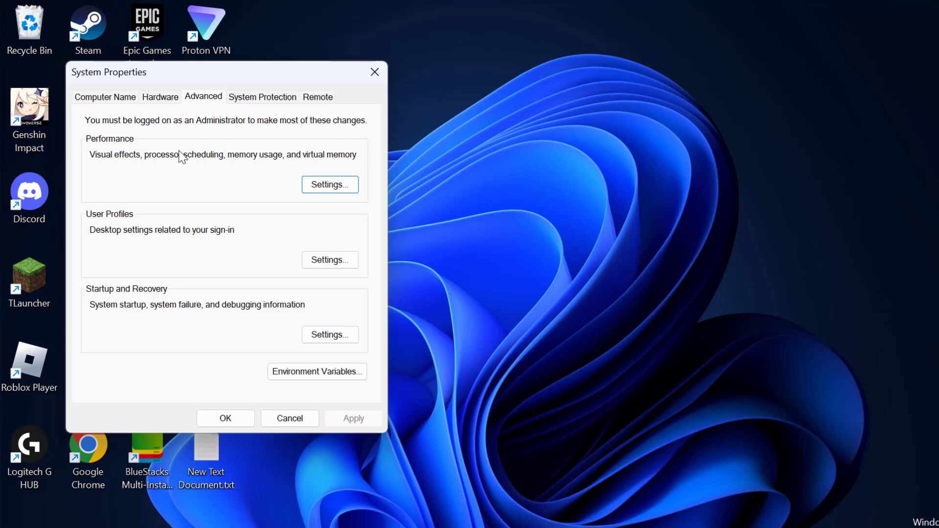
click(345, 185)
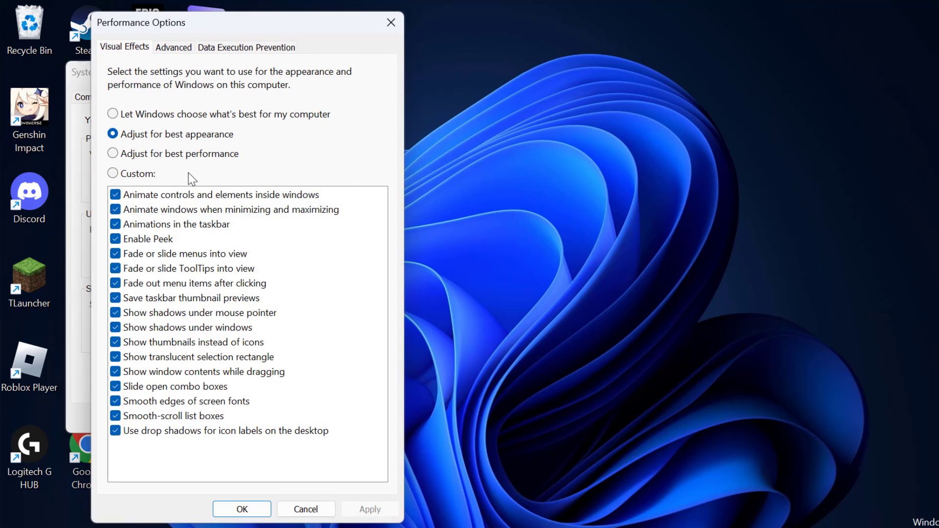
click(160, 49)
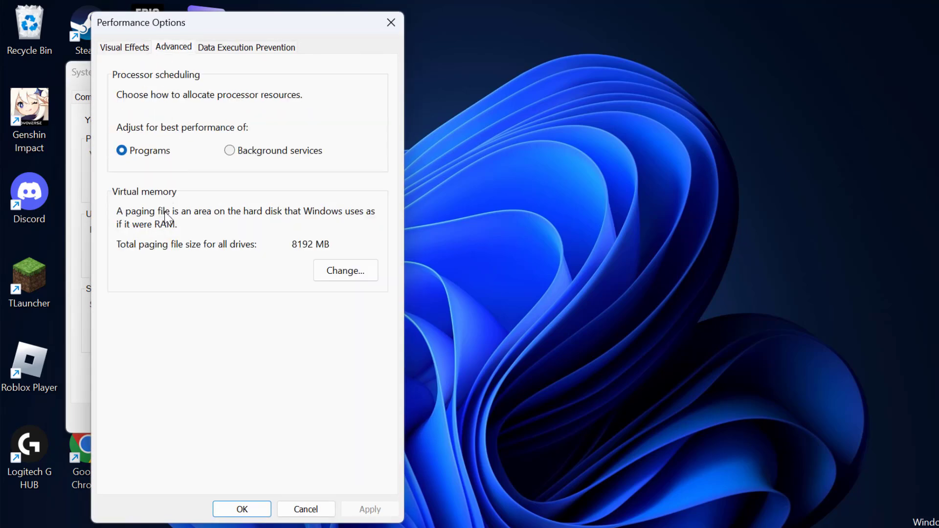
click(343, 269)
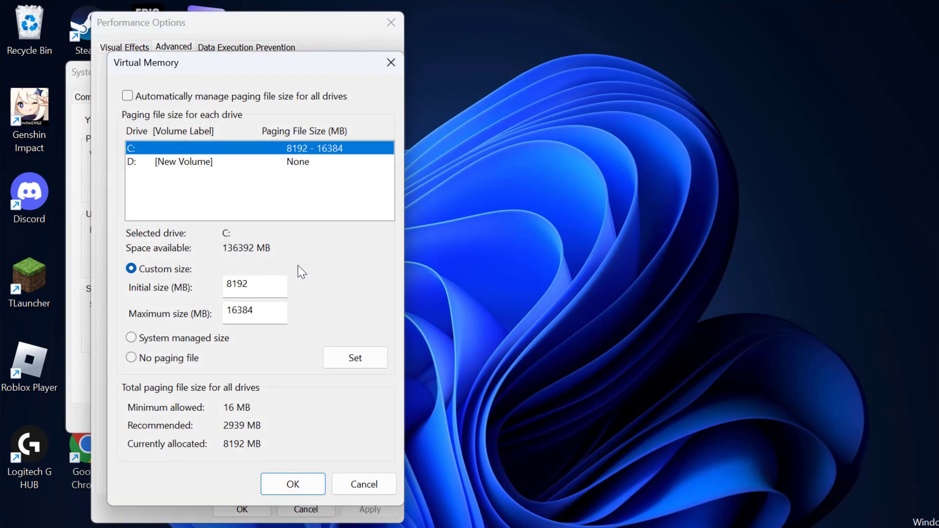
Give drive C: a custom paging file size, then search Windows for 'about your PC'
click(128, 96)
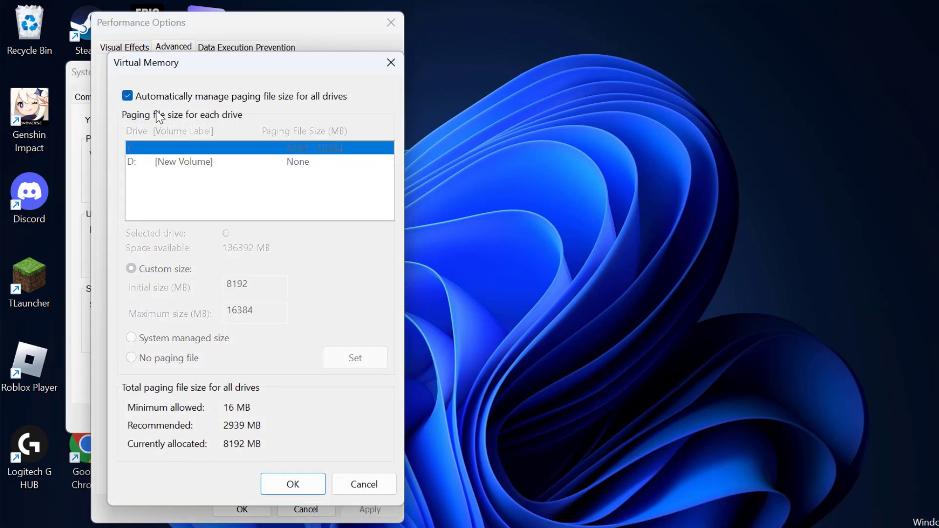
click(127, 97)
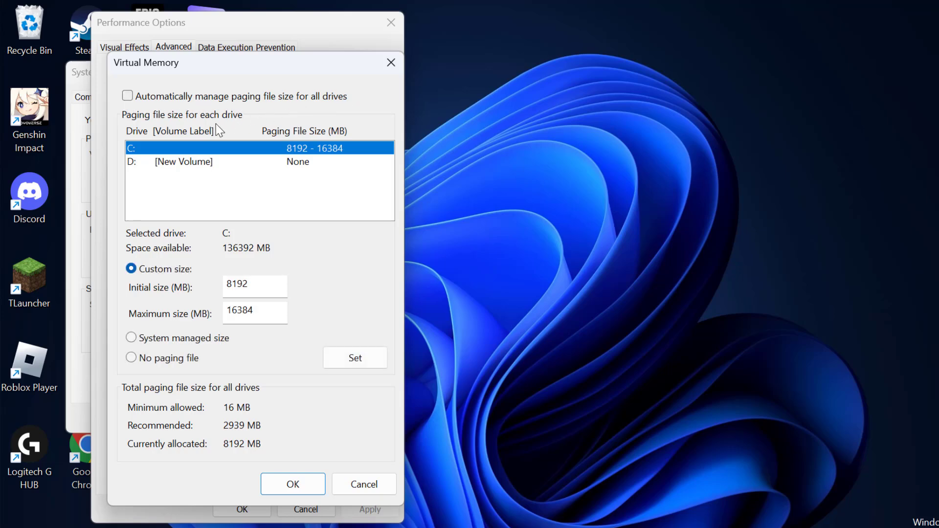
click(183, 162)
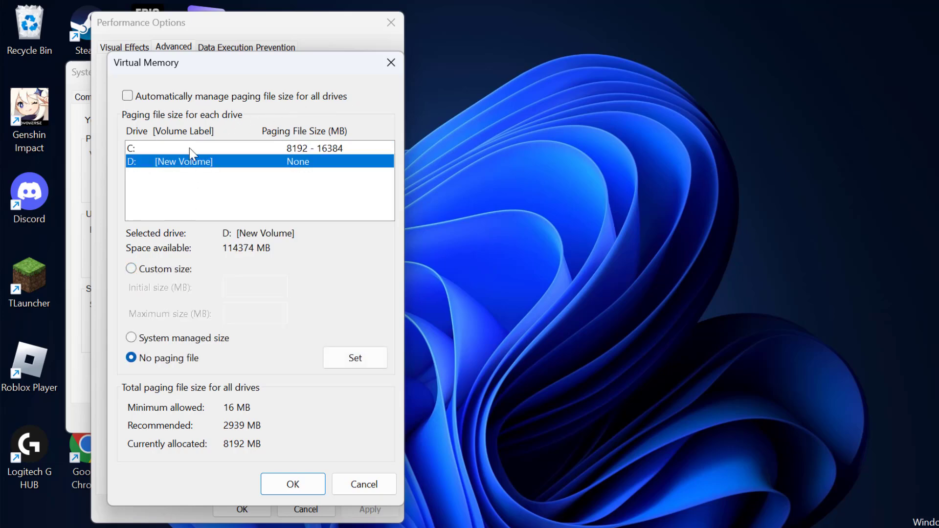
click(189, 148)
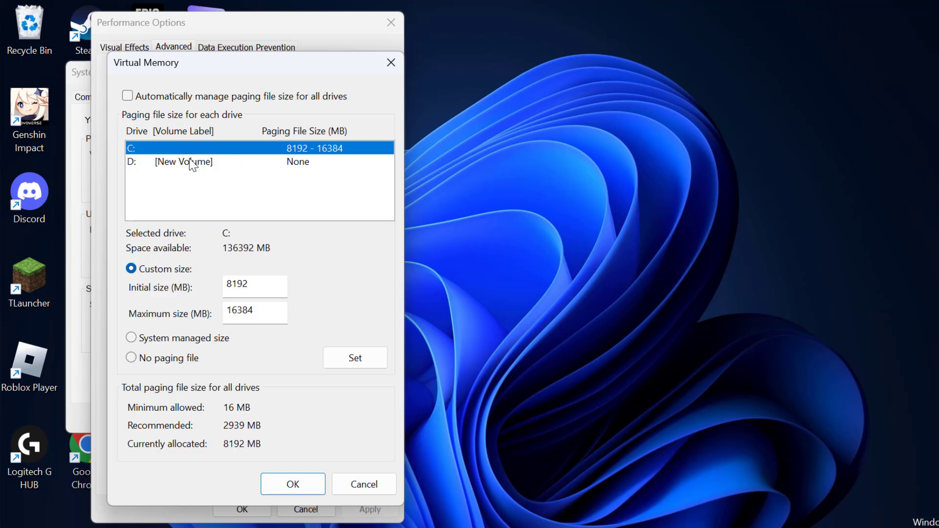
click(132, 338)
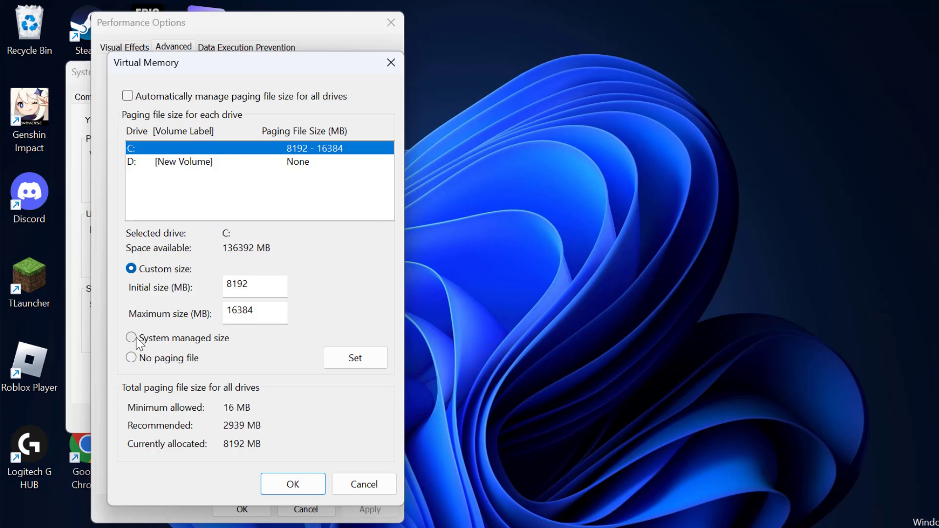
click(131, 270)
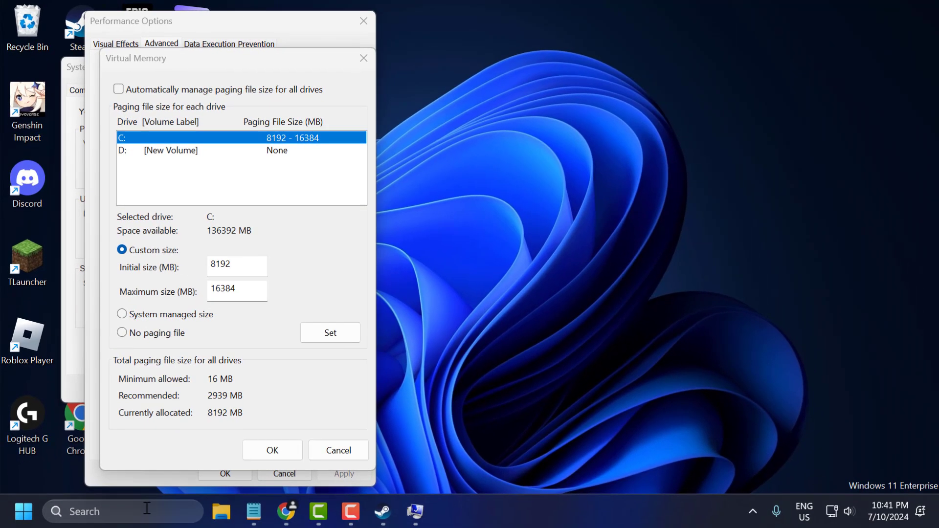
click(146, 509)
text(about your PC)
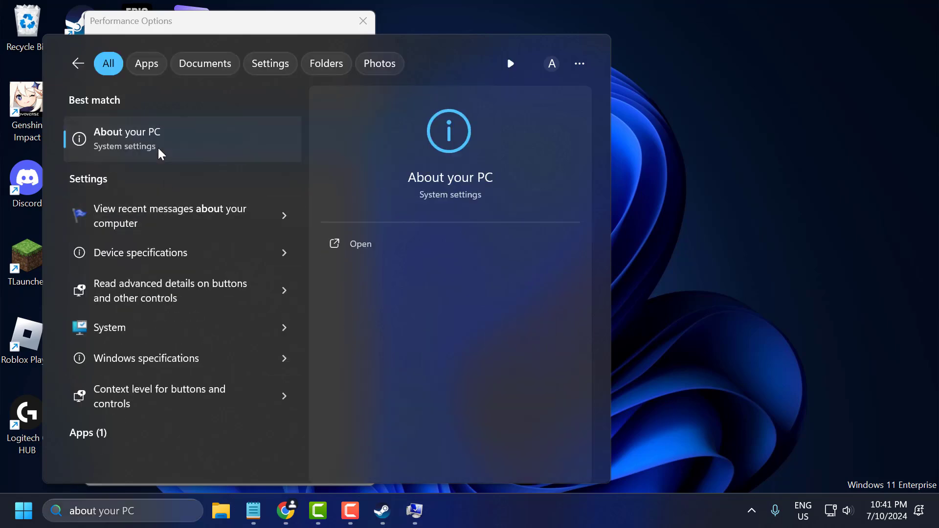
Open the About your PC page and confirm 16.0 GB of installed RAM
click(159, 152)
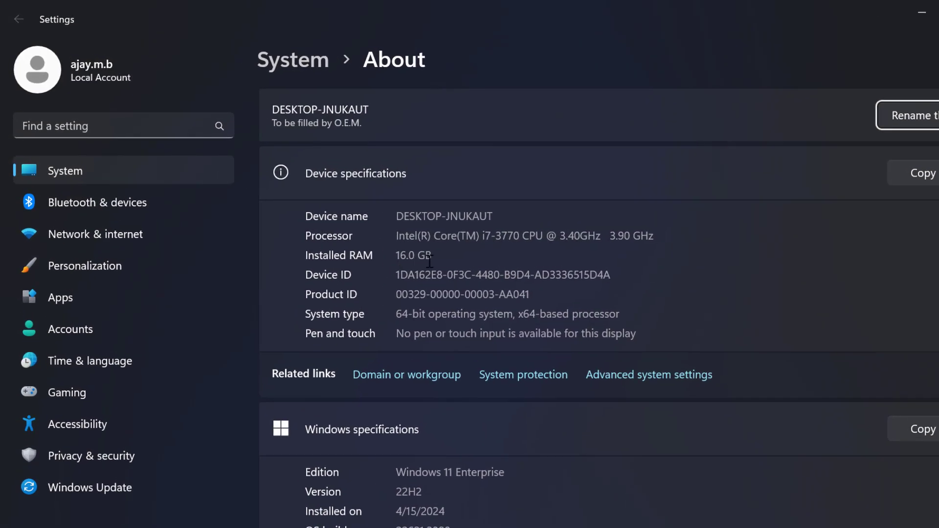
drag(412, 247, 327, 247)
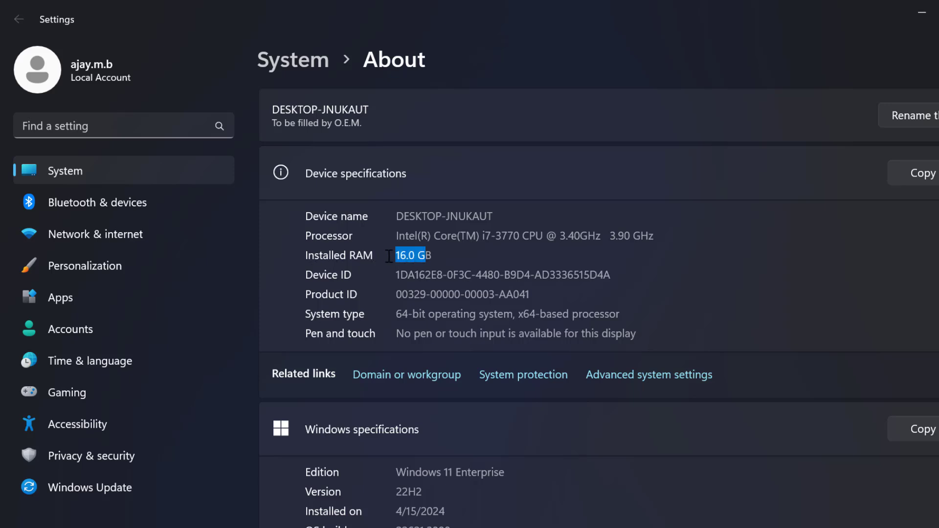
click(423, 256)
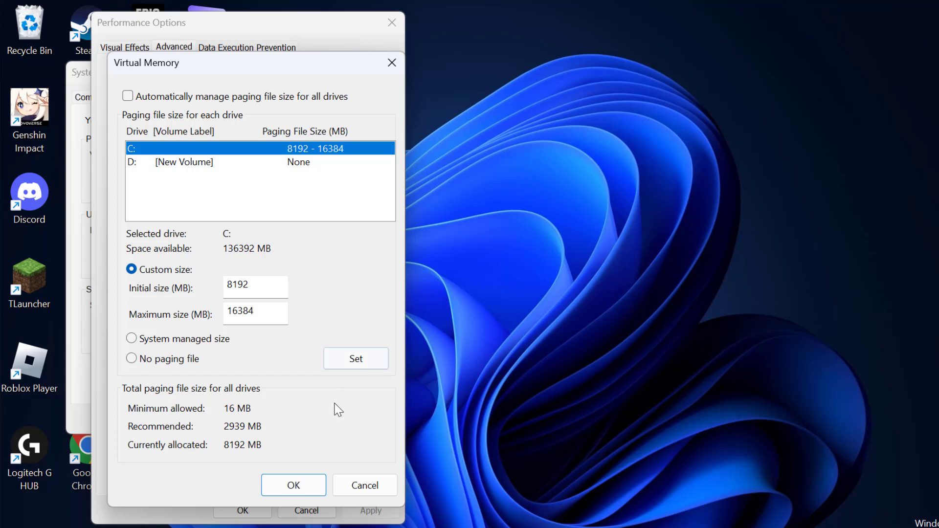
Paste 8192 MB from the notes as the C: paging file's initial size
click(300, 525)
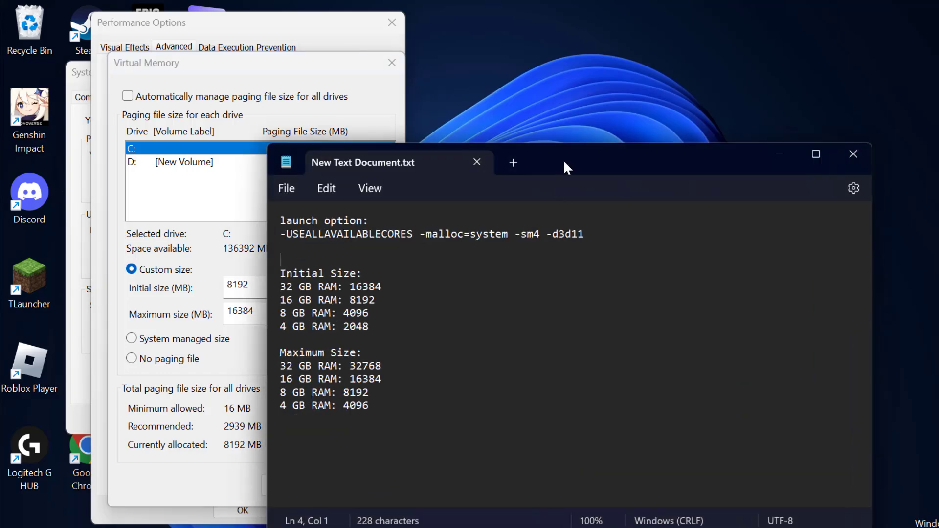
drag(562, 167, 642, 126)
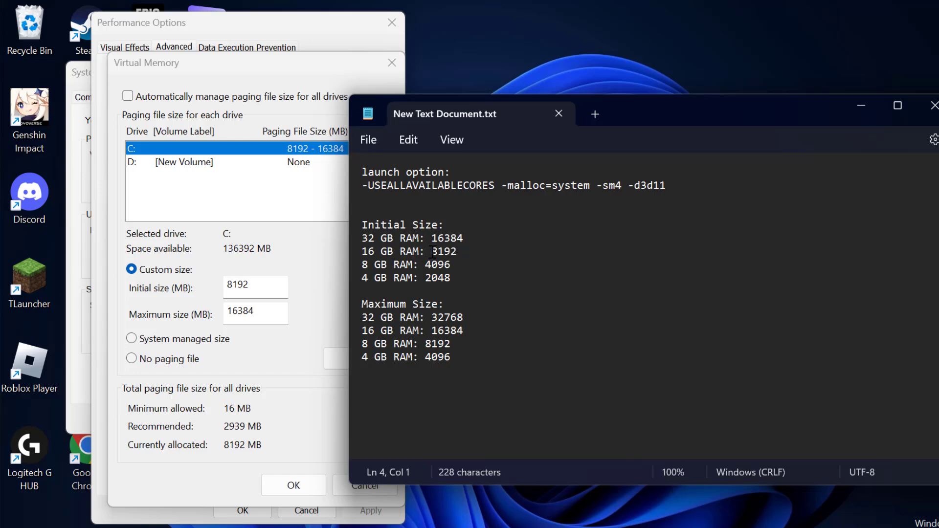
drag(433, 251, 457, 251)
key(ctrl+c)
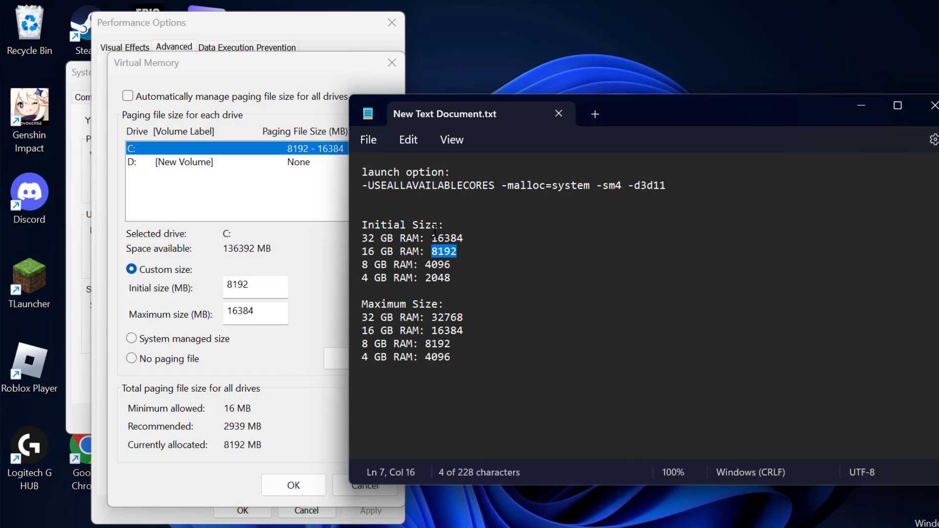
click(861, 105)
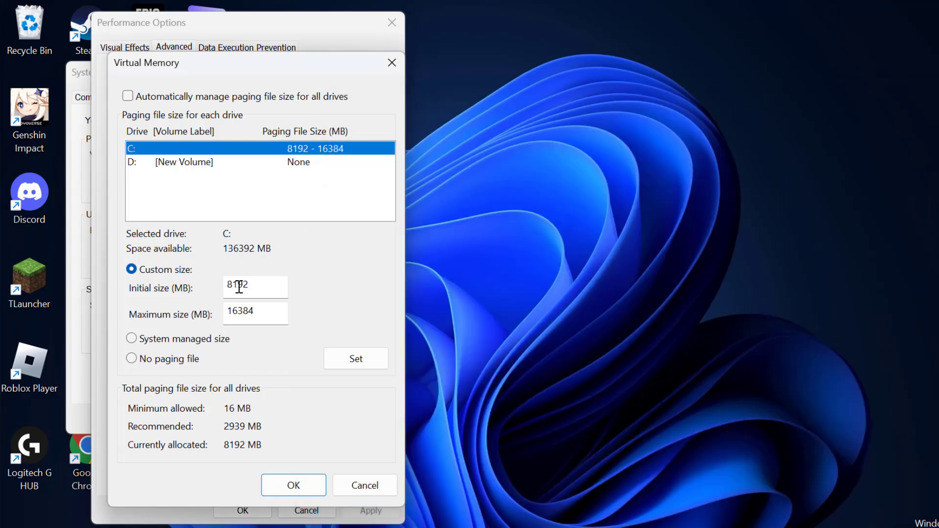
drag(255, 285, 222, 287)
key(ctrl+v)
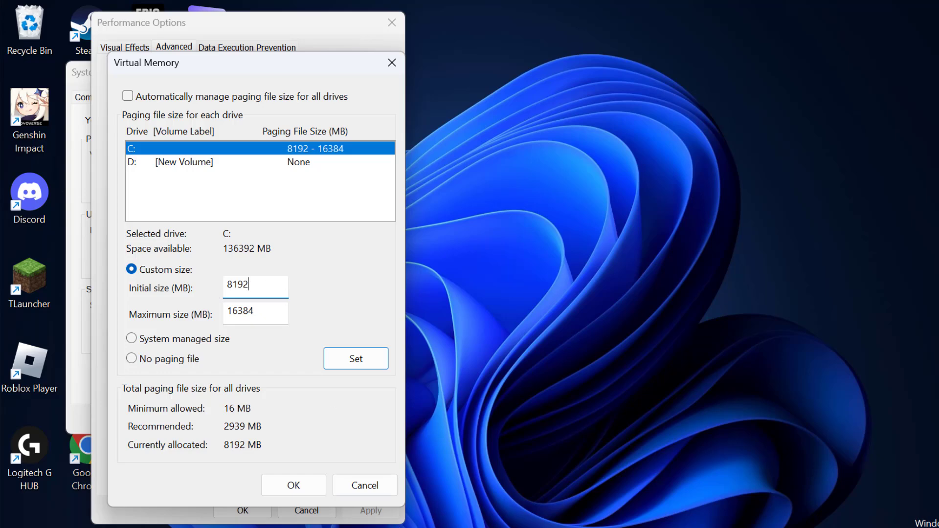
Paste 16384 MB as the maximum size, set it for drive C:, and confirm Virtual Memory
key(alt+Tab)
click(437, 344)
drag(431, 331, 473, 333)
key(ctrl+c)
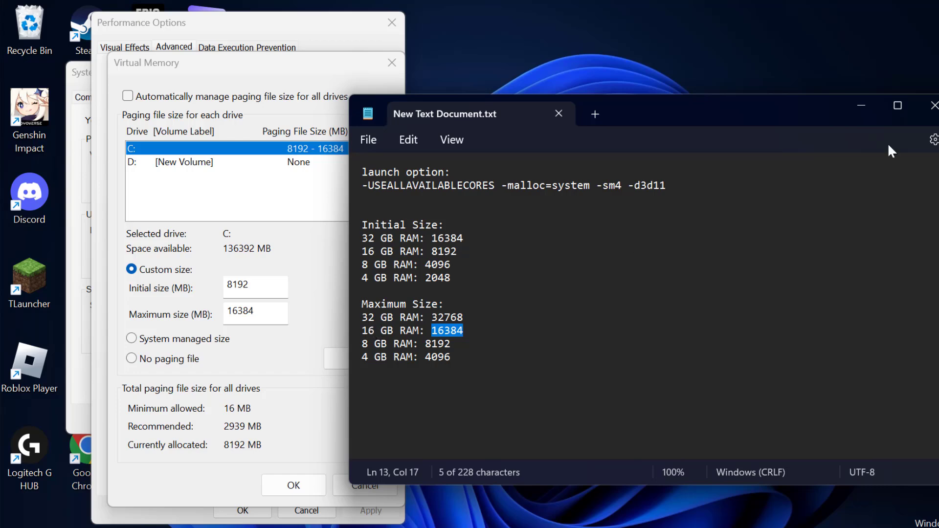
click(861, 105)
key(Tab)
key(ctrl+v)
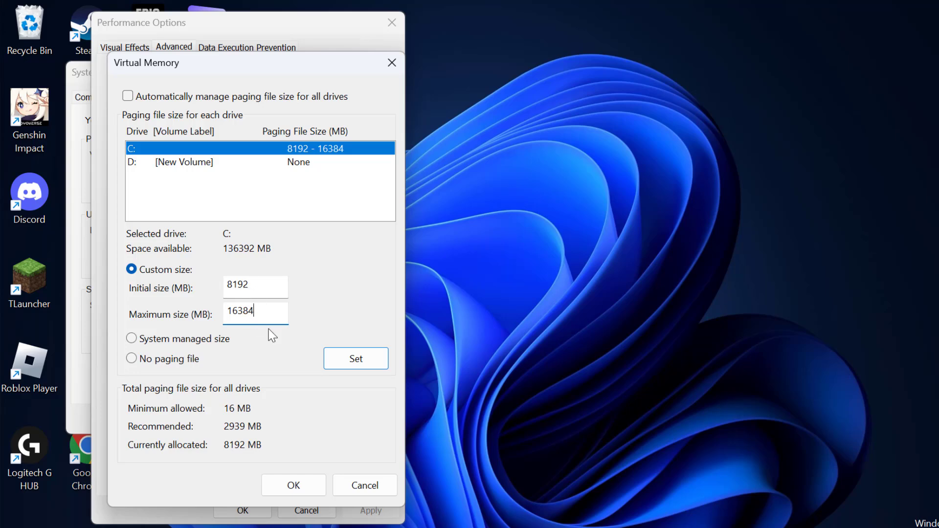
click(361, 364)
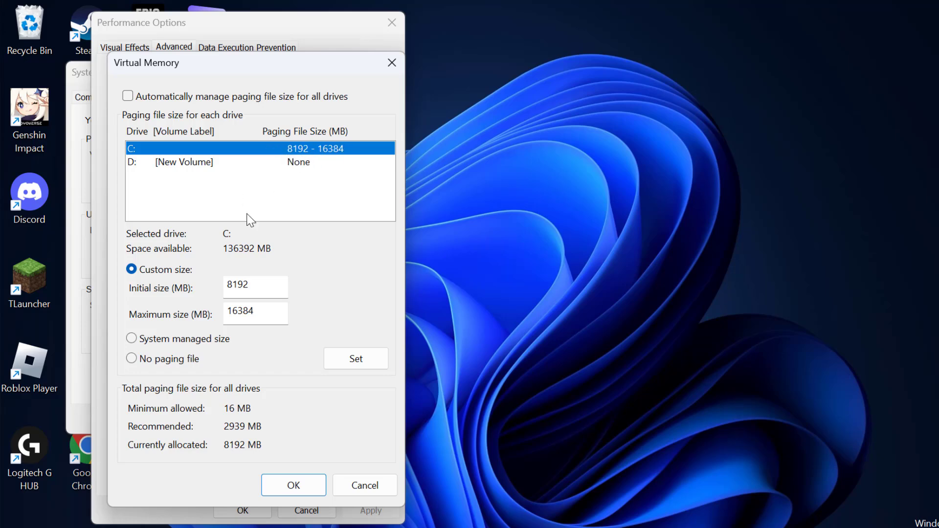
click(296, 486)
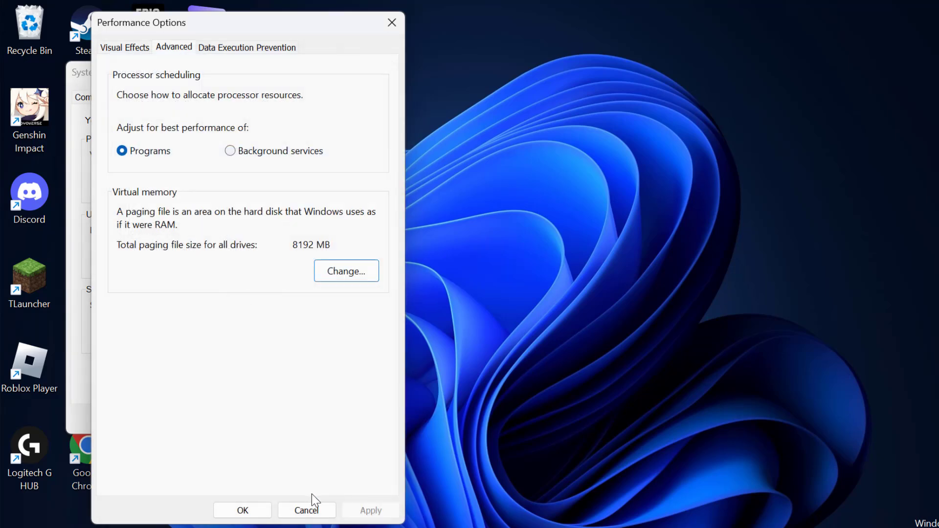
Confirm Performance Options and System Properties to save the 8192–16384 MB paging file
click(247, 510)
click(236, 419)
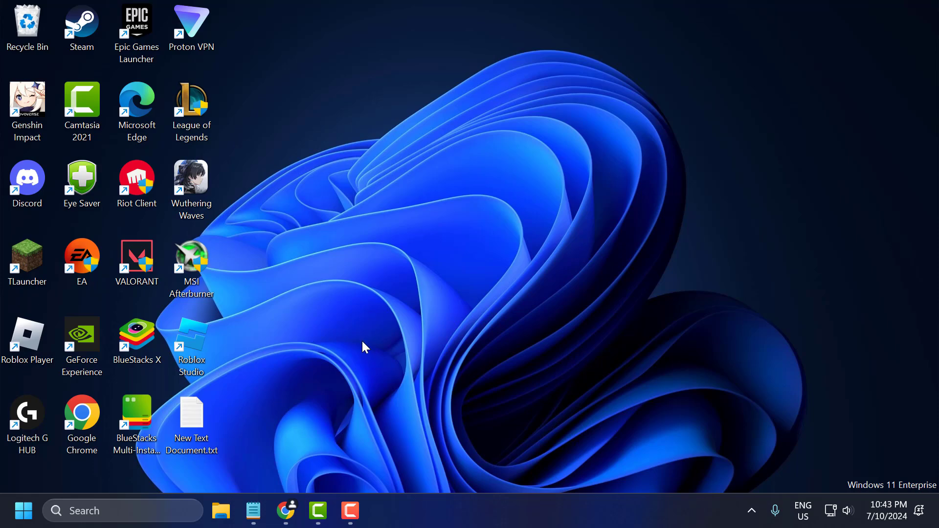
Download the DirectX End-User Runtime installer (dxwebsetup.exe), then go to the Visual C++ Redistributable page
click(295, 519)
scroll(316, 274, down, 3)
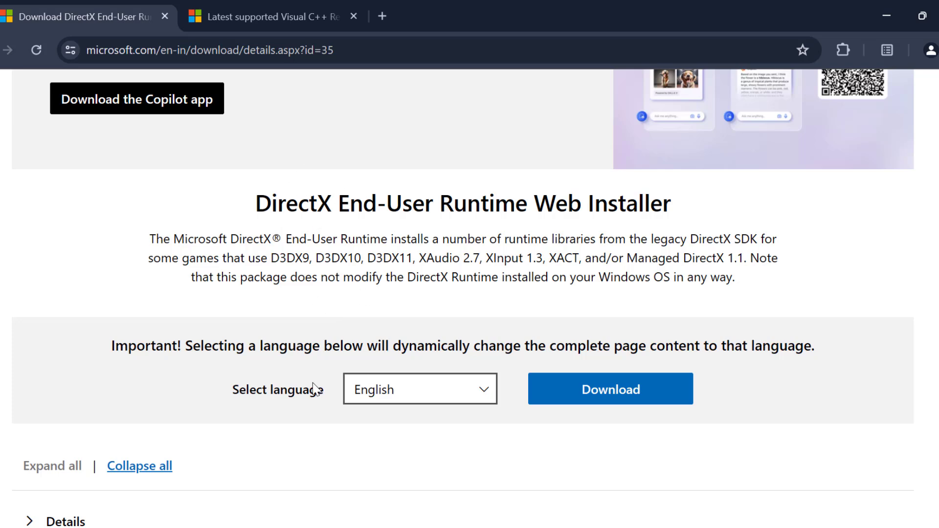
click(582, 400)
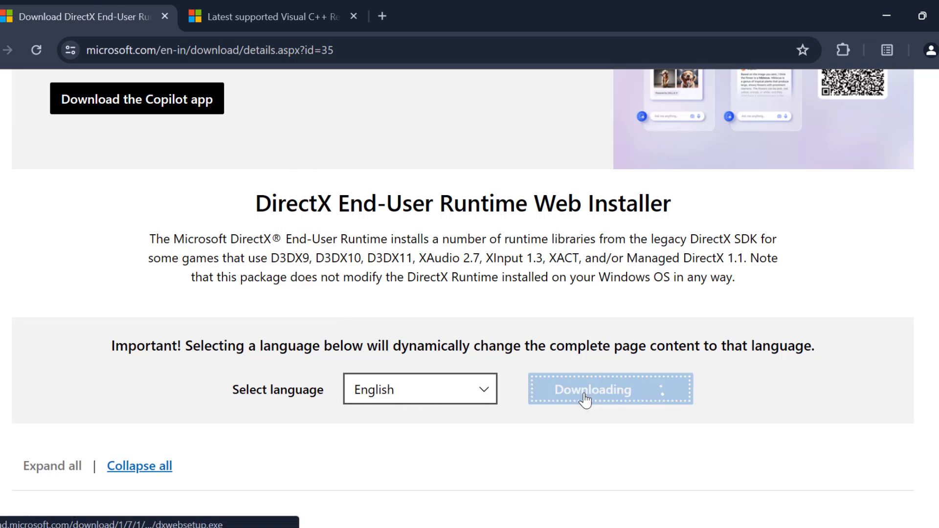
click(255, 15)
scroll(331, 231, down, 15)
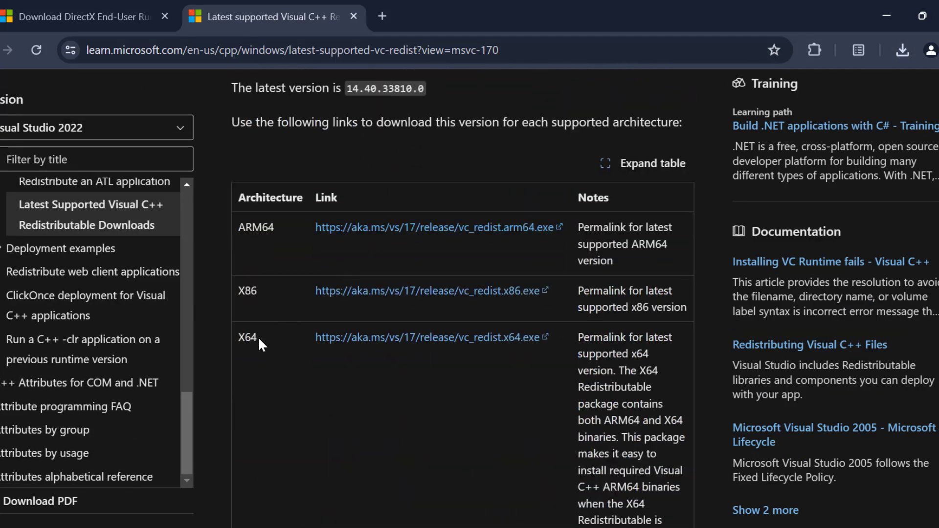
Download vc_redist.x64.exe and verify it and dxwebsetup.exe both show as done in downloads
click(363, 340)
click(259, 296)
drag(260, 294, 243, 291)
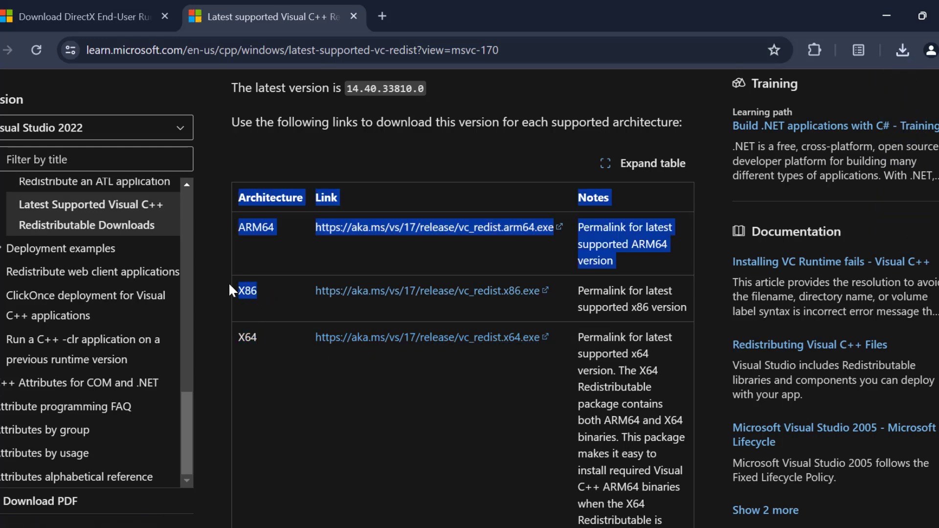
double_click(247, 291)
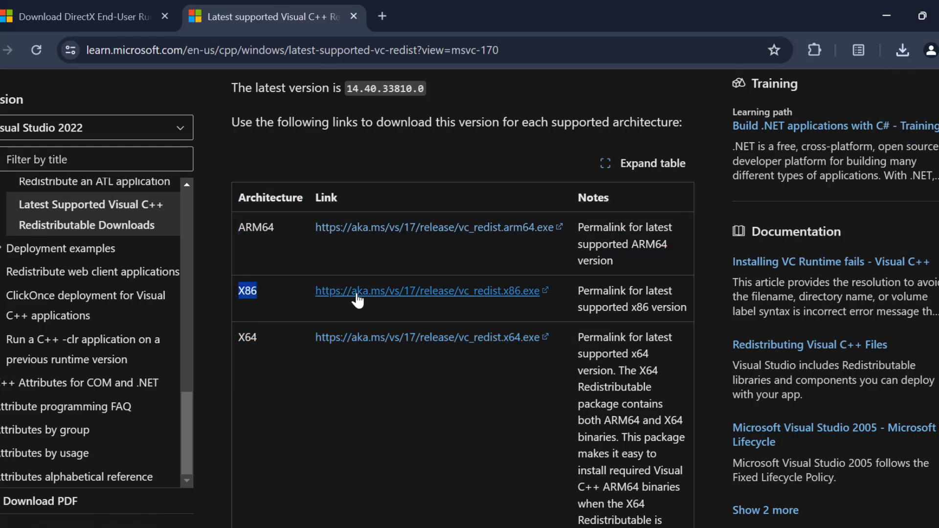
click(904, 49)
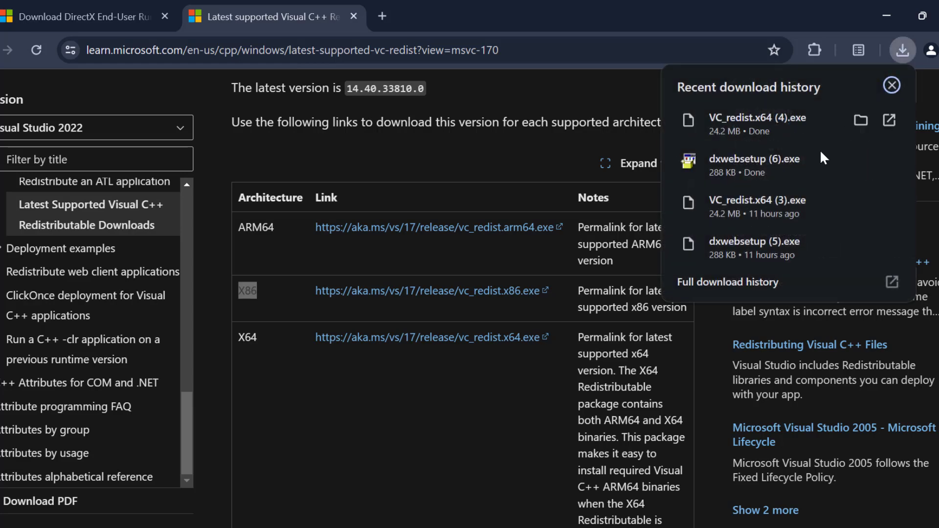